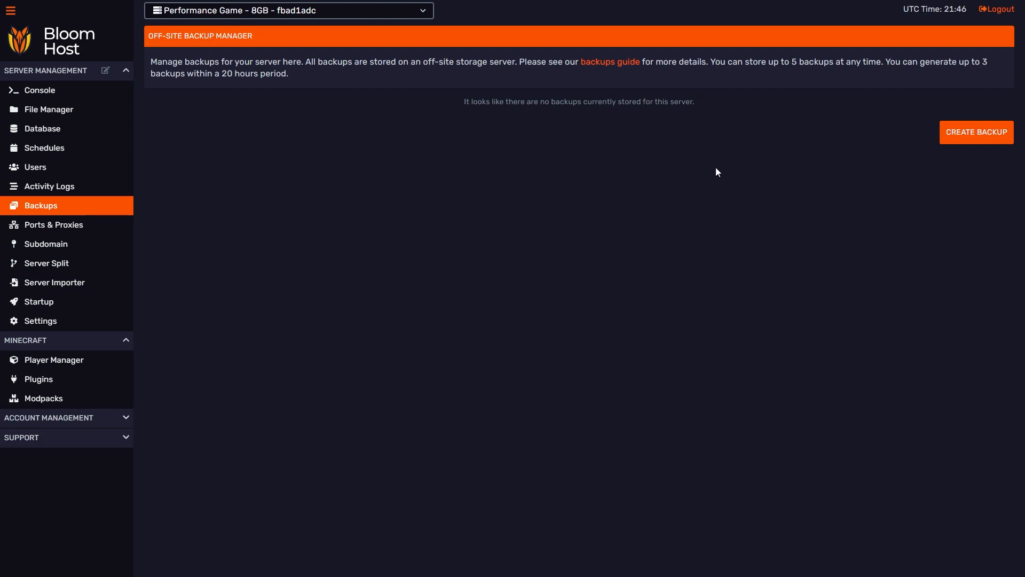
Create a new server backup without a custom name and leave it unlocked.
{"action": "left_click_drag", "start_coordinate": [534, 106], "coordinate": [700, 104]}
{"action": "left_click", "coordinate": [700, 105]}
{"action": "left_click", "coordinate": [977, 133]}
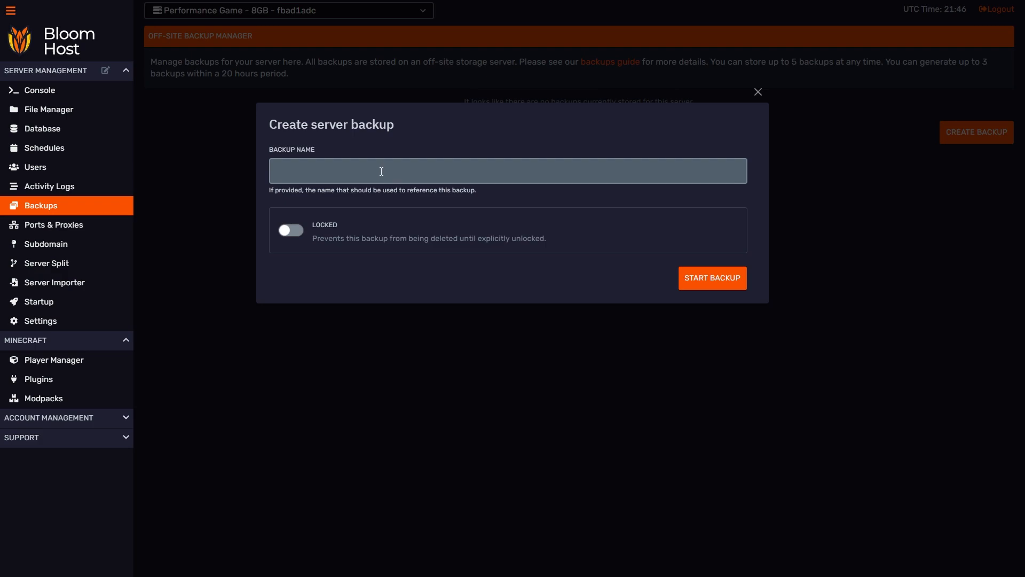
{"action": "left_click", "coordinate": [292, 235]}
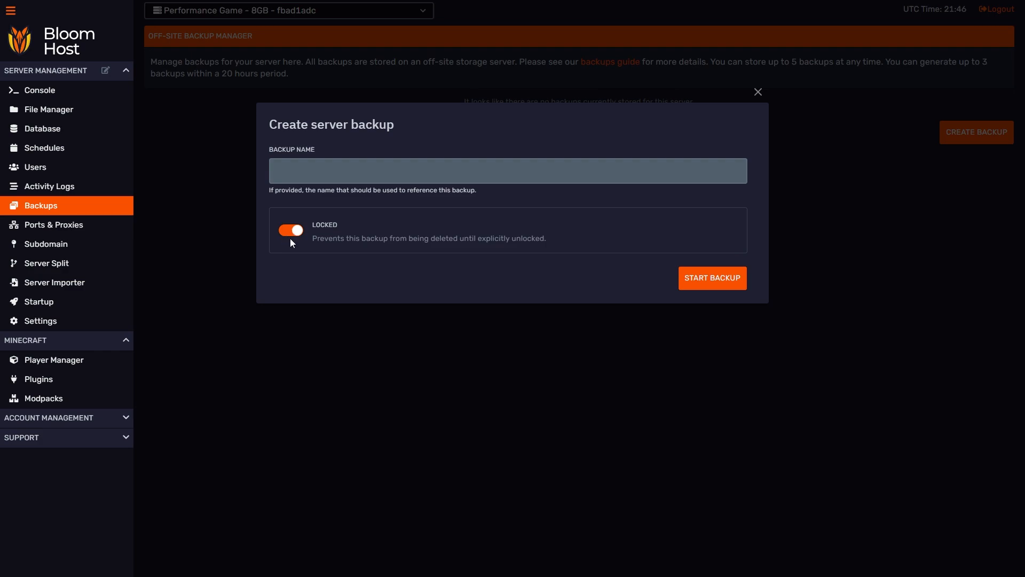
{"action": "left_click", "coordinate": [292, 236]}
{"action": "left_click", "coordinate": [291, 233]}
{"action": "left_click", "coordinate": [290, 233]}
{"action": "left_click", "coordinate": [712, 277]}
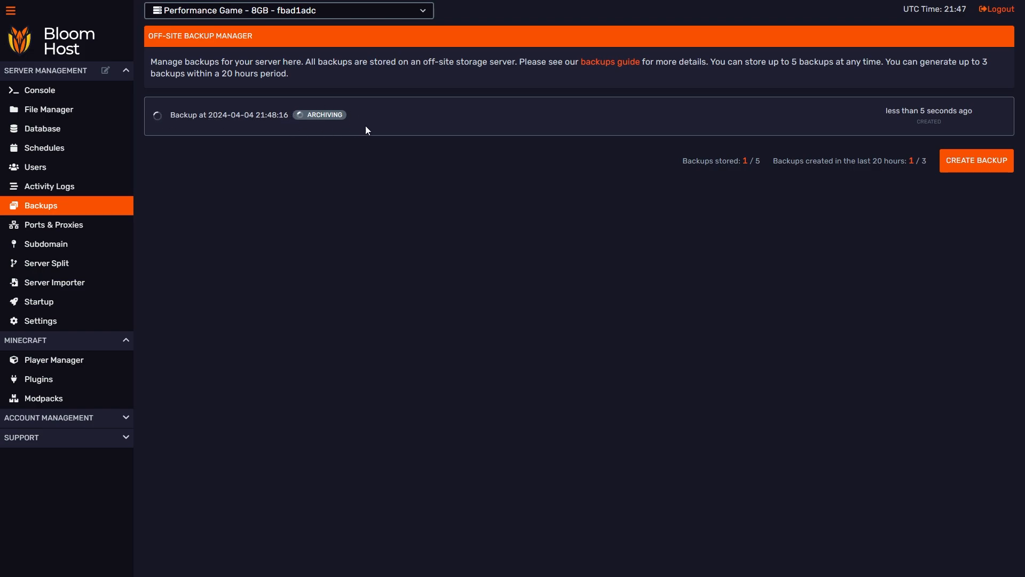
Check the stored and recently created backup limits and the size of the new backup.
{"action": "left_click_drag", "start_coordinate": [681, 160], "coordinate": [927, 162]}
{"action": "left_click", "coordinate": [766, 161]}
{"action": "left_click", "coordinate": [927, 163]}
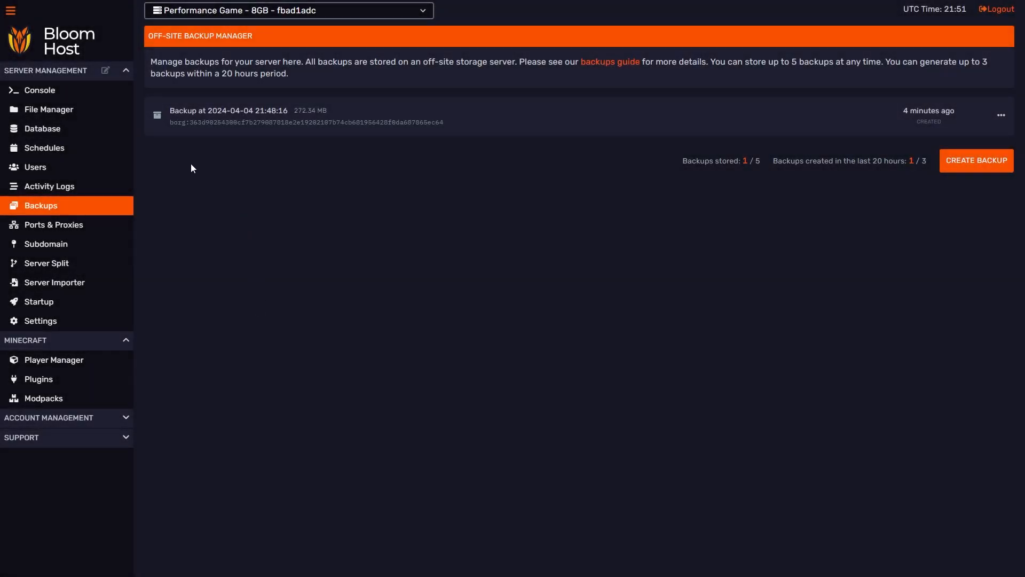
{"action": "left_click_drag", "start_coordinate": [167, 112], "coordinate": [328, 111]}
{"action": "left_click", "coordinate": [298, 110]}
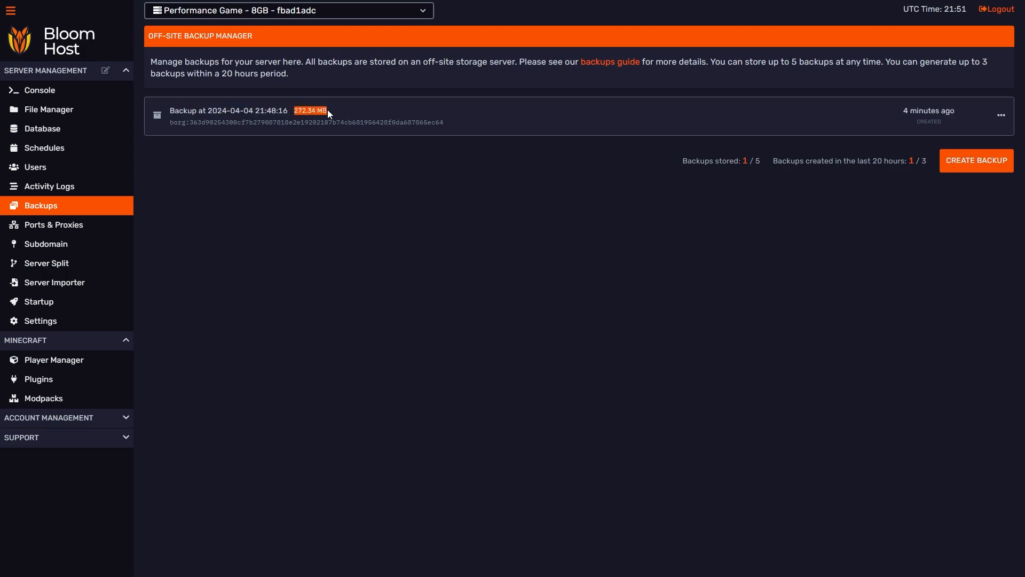
{"action": "left_click", "coordinate": [337, 231]}
Review the templates available in the schedule manager and close them without creating one.
{"action": "left_click", "coordinate": [38, 152]}
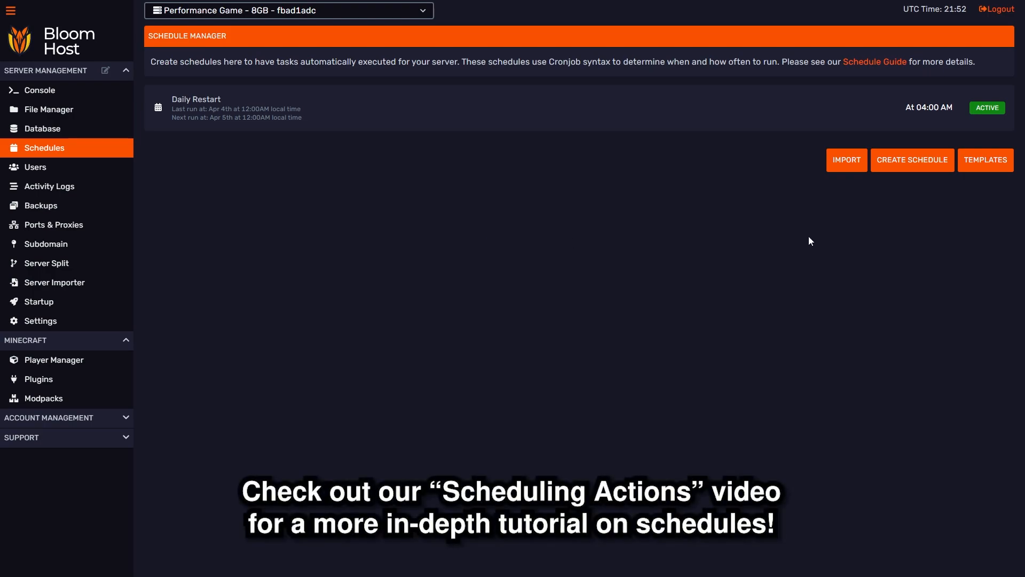
{"action": "left_click", "coordinate": [986, 159]}
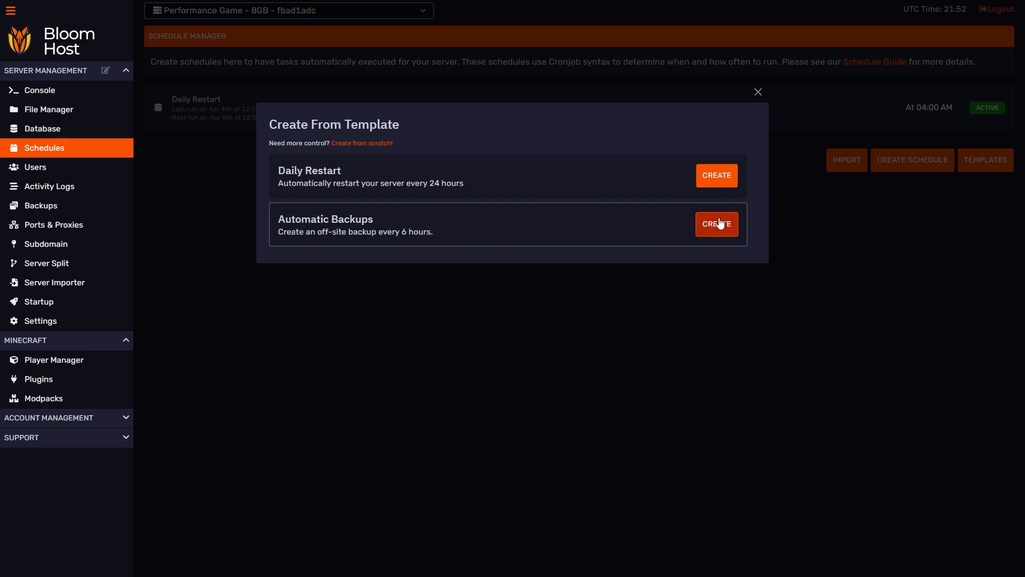
{"action": "left_click", "coordinate": [757, 93]}
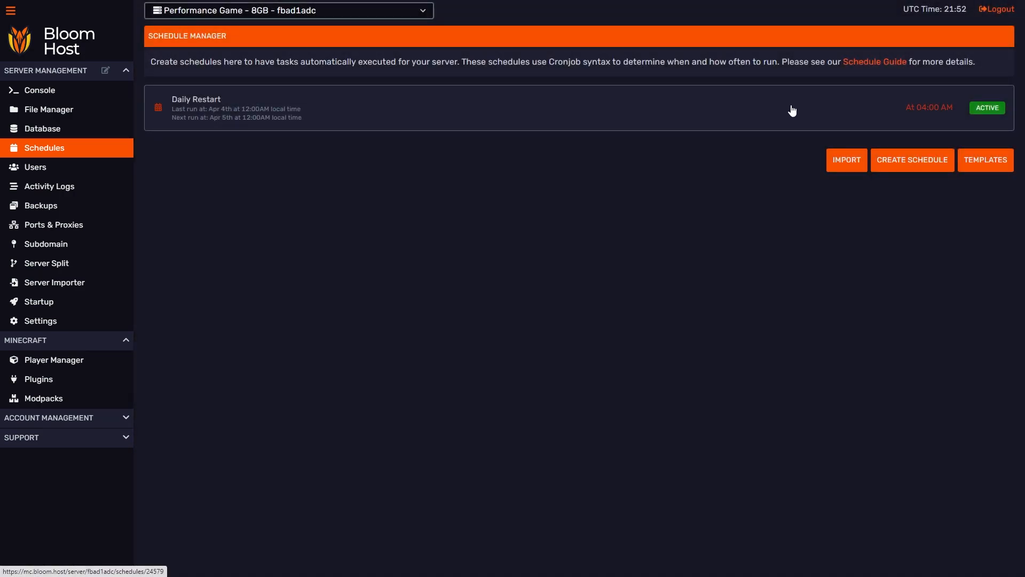
Start a new schedule from scratch named Daily Backup with a daily frequency.
{"action": "left_click", "coordinate": [912, 161]}
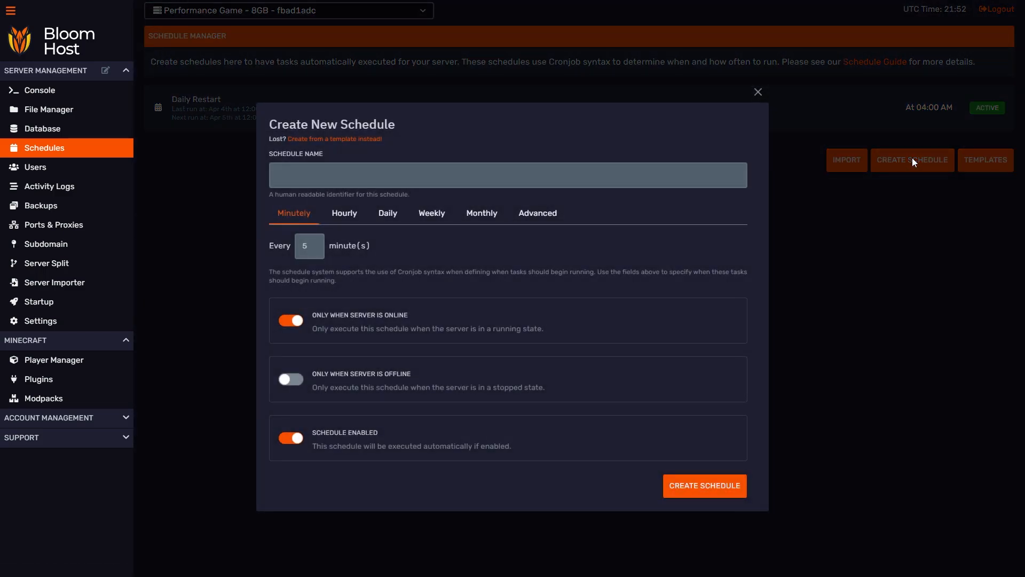
{"action": "left_click", "coordinate": [526, 179]}
{"action": "type", "text": "D"}
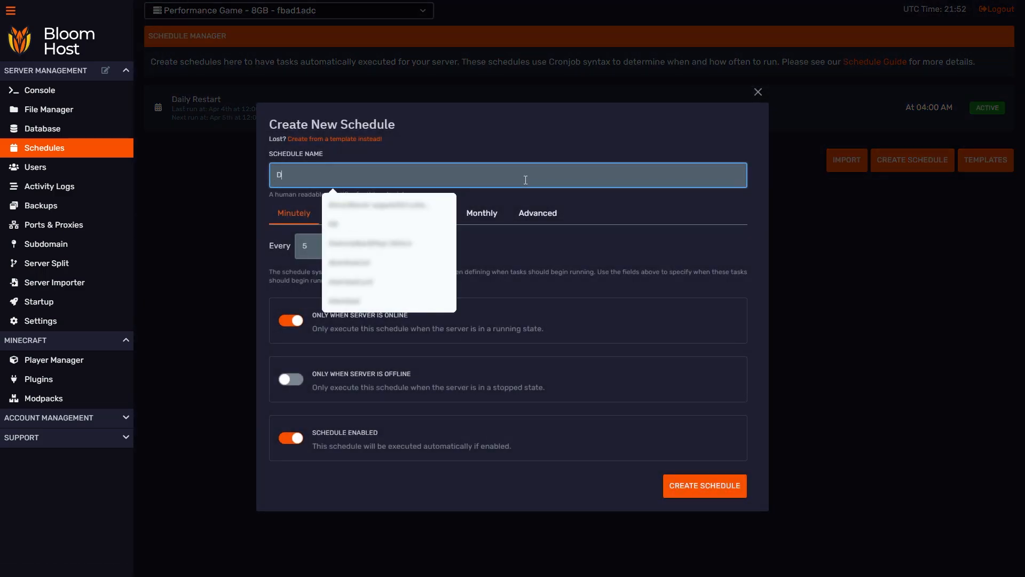
{"action": "type", "text": "aily Backup"}
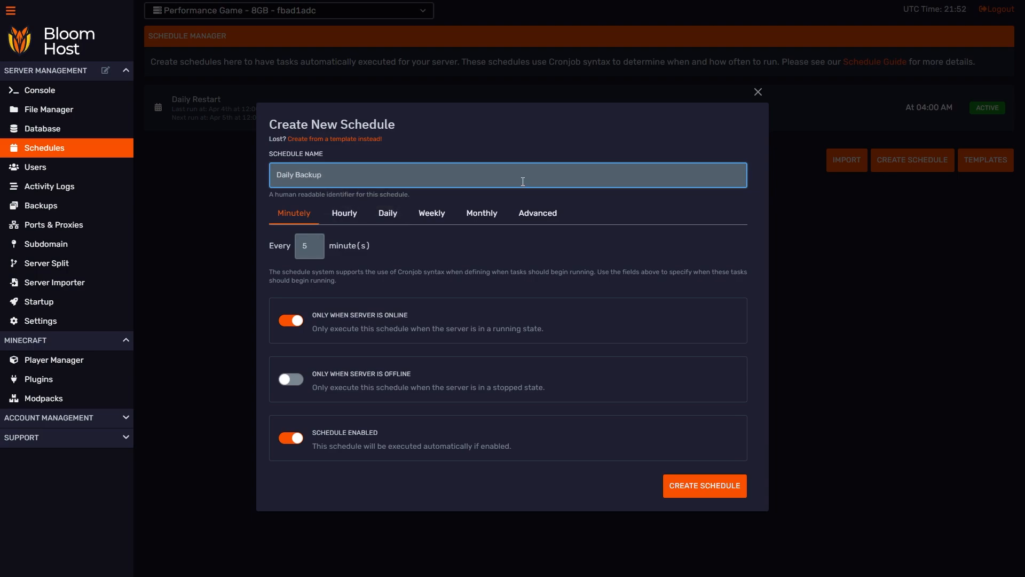
{"action": "left_click", "coordinate": [388, 215]}
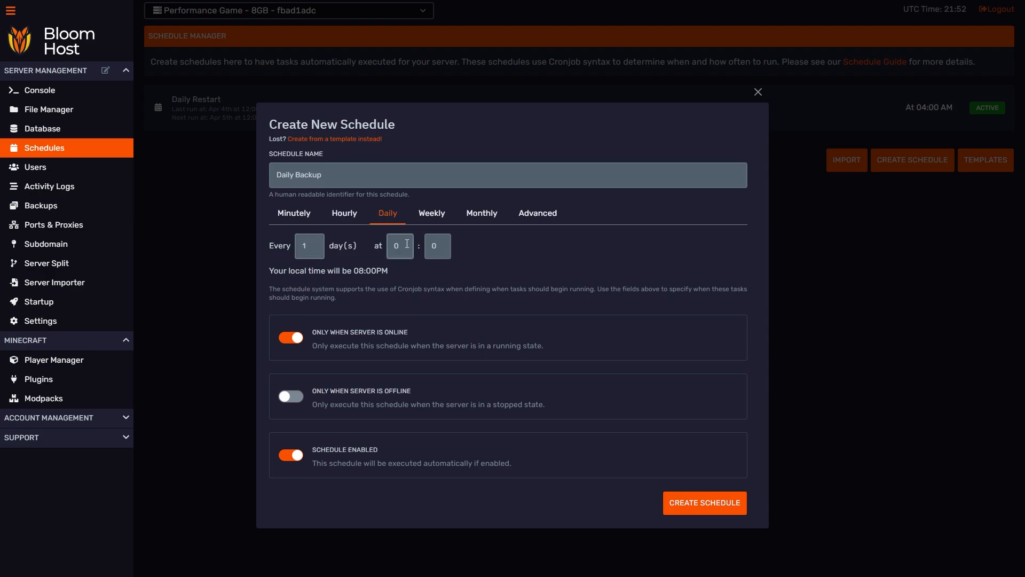
Set the daily run hour to 6 and create the schedule with the online-only condition turned off.
{"action": "left_click_drag", "start_coordinate": [271, 270], "coordinate": [470, 246]}
{"action": "left_click", "coordinate": [389, 269]}
{"action": "left_click", "coordinate": [470, 247]}
{"action": "left_click_drag", "start_coordinate": [406, 245], "coordinate": [386, 246]}
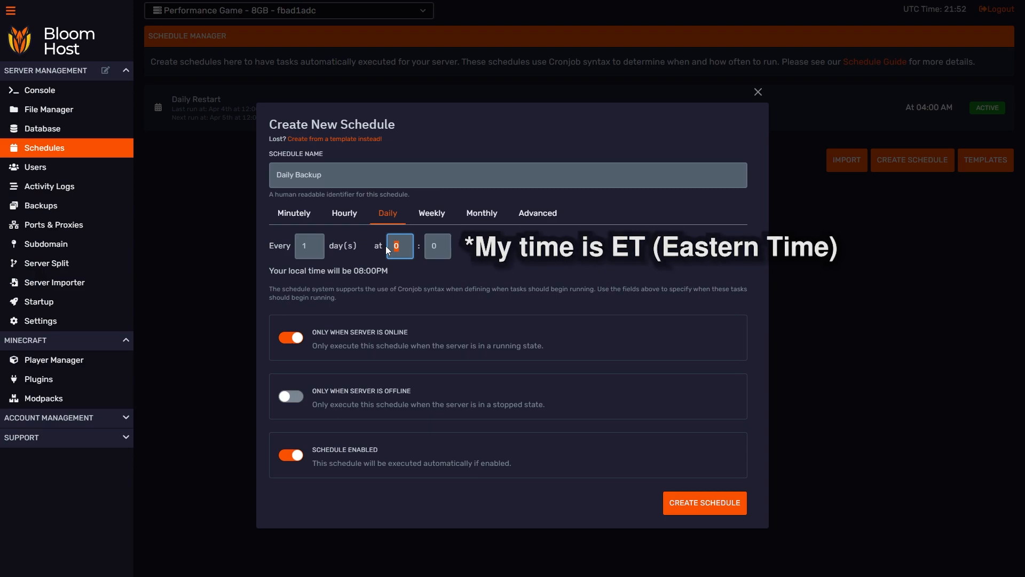
{"action": "type", "text": "6"}
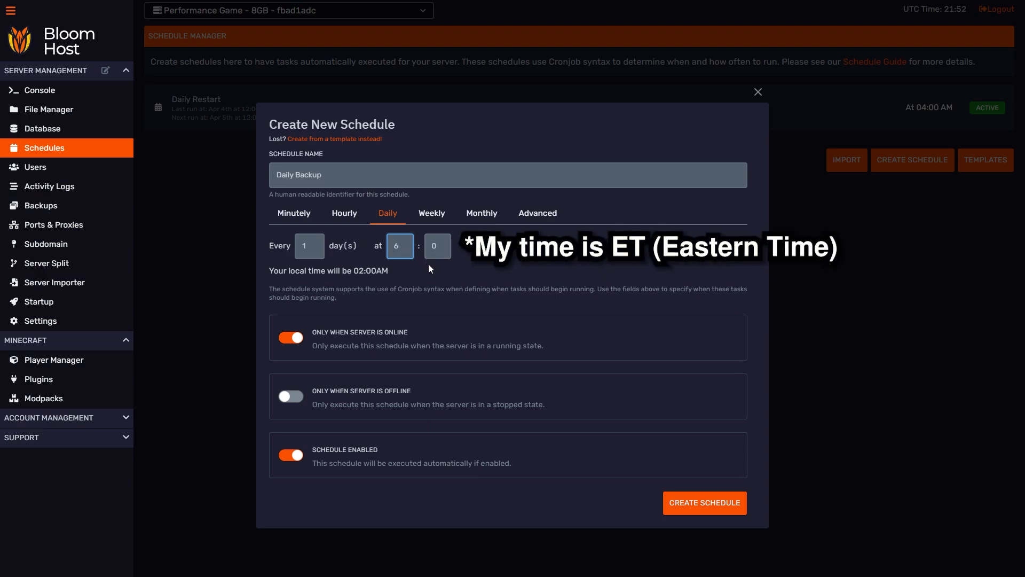
{"action": "left_click_drag", "start_coordinate": [354, 271], "coordinate": [388, 271]}
{"action": "left_click", "coordinate": [389, 272]}
{"action": "left_click", "coordinate": [291, 344]}
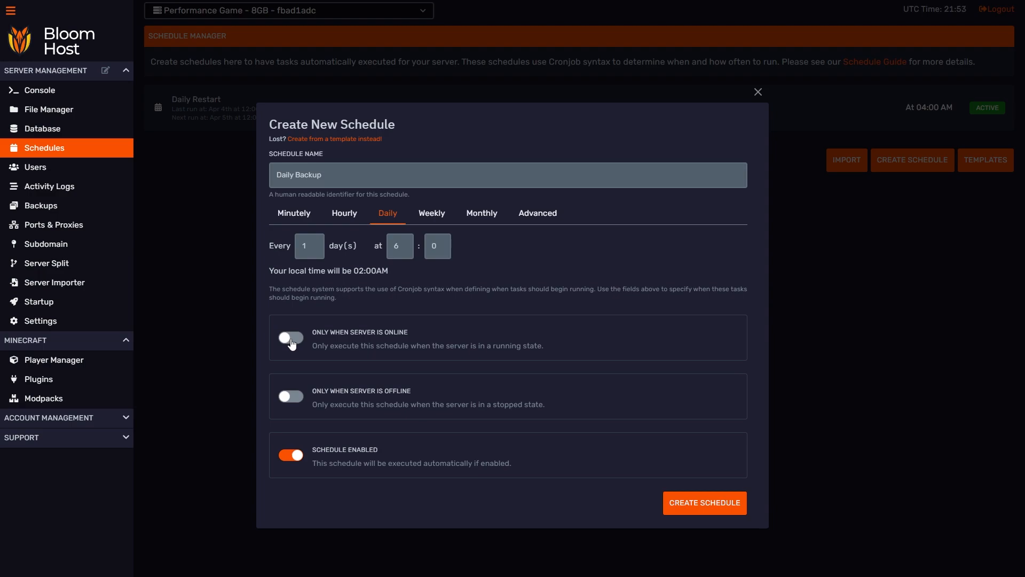
{"action": "left_click", "coordinate": [702, 501]}
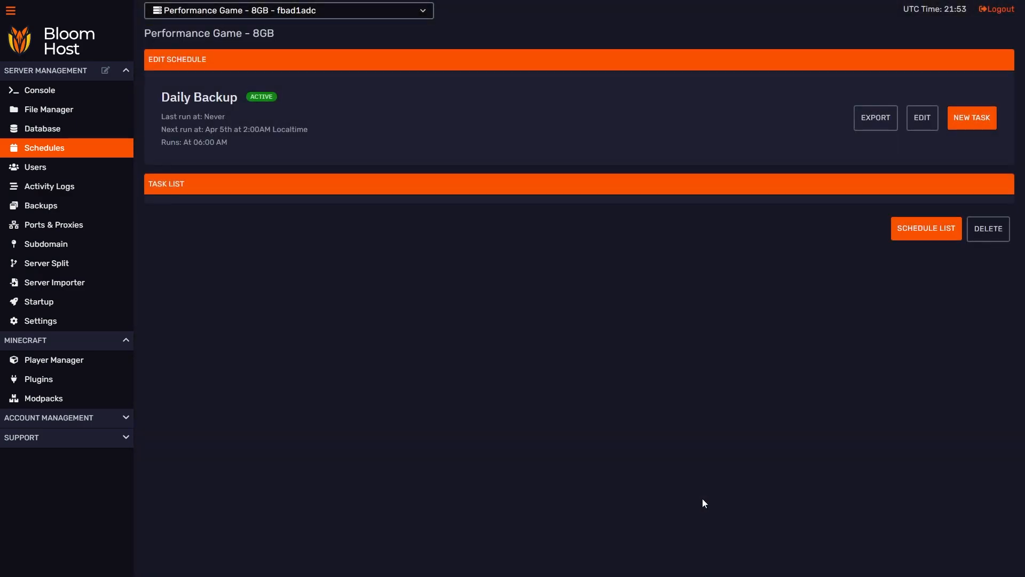
Add a Create backup task to the Daily Backup schedule and check its next run time.
{"action": "left_click", "coordinate": [975, 121]}
{"action": "left_click", "coordinate": [303, 167]}
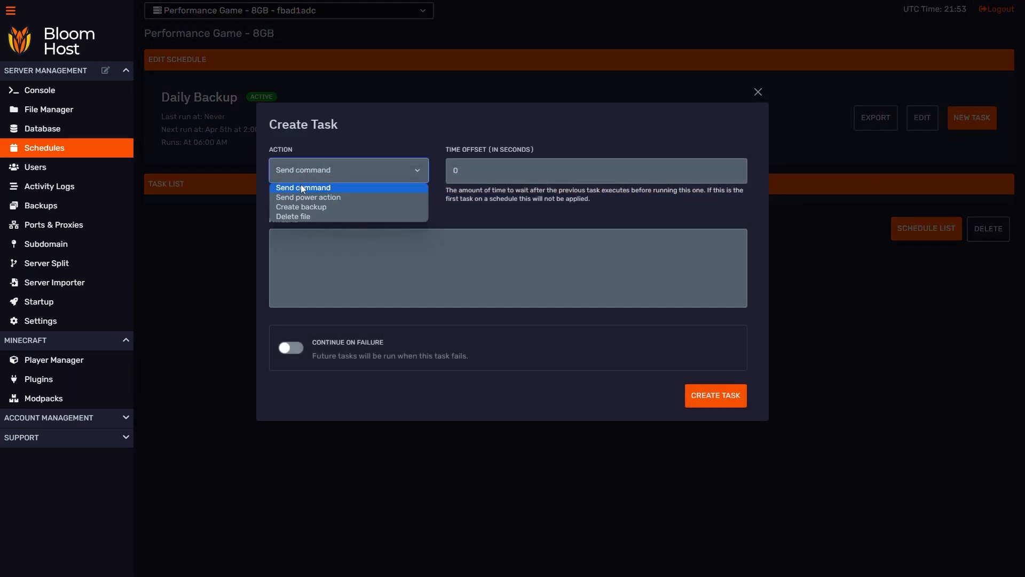
{"action": "left_click", "coordinate": [305, 207]}
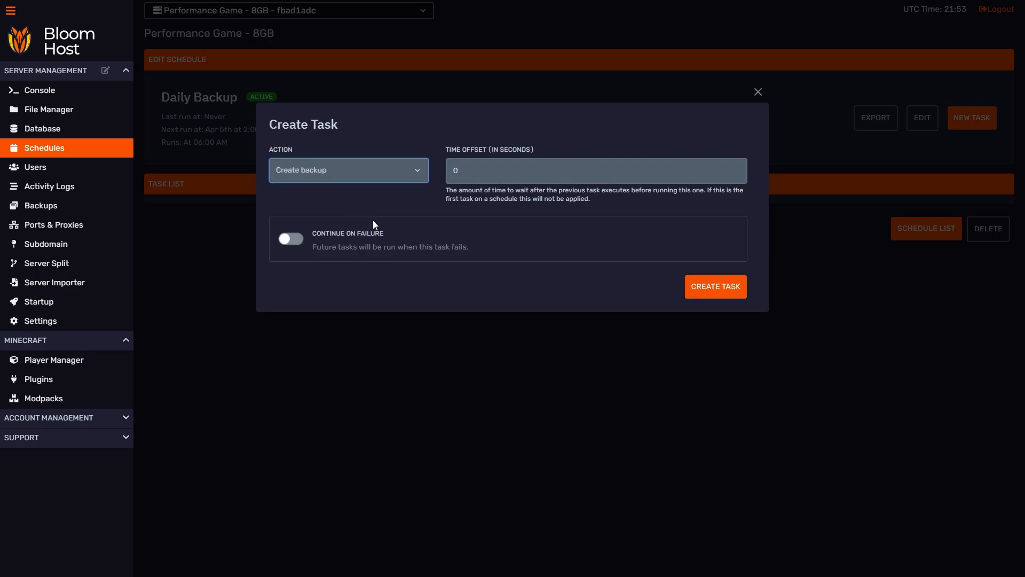
{"action": "left_click", "coordinate": [717, 285]}
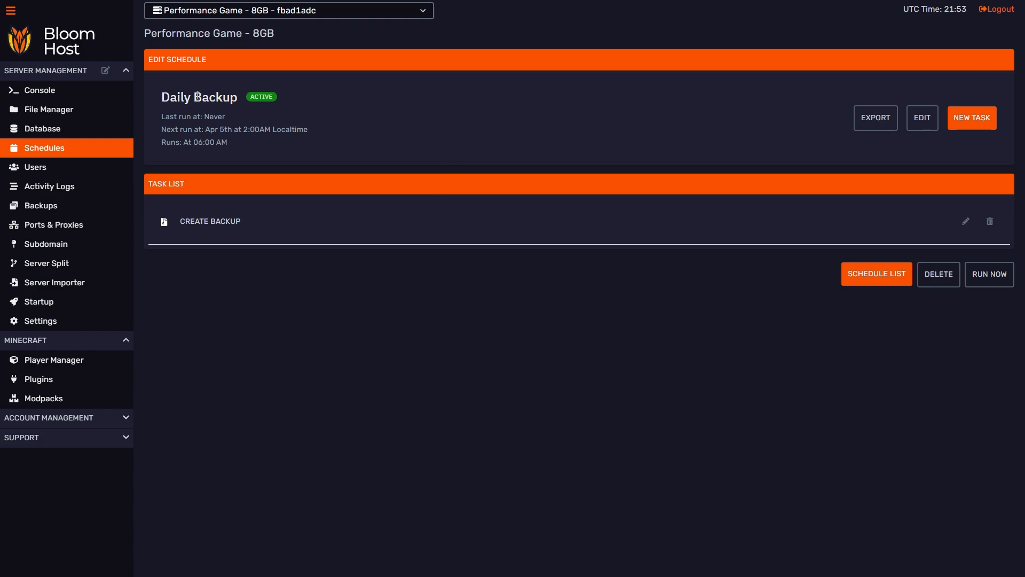
{"action": "left_click_drag", "start_coordinate": [205, 130], "coordinate": [308, 130]}
{"action": "left_click", "coordinate": [254, 131]}
{"action": "left_click_drag", "start_coordinate": [188, 144], "coordinate": [233, 142]}
{"action": "left_click", "coordinate": [233, 142]}
Return to the backup manager and lock the stored backup against deletion.
{"action": "left_click", "coordinate": [34, 208]}
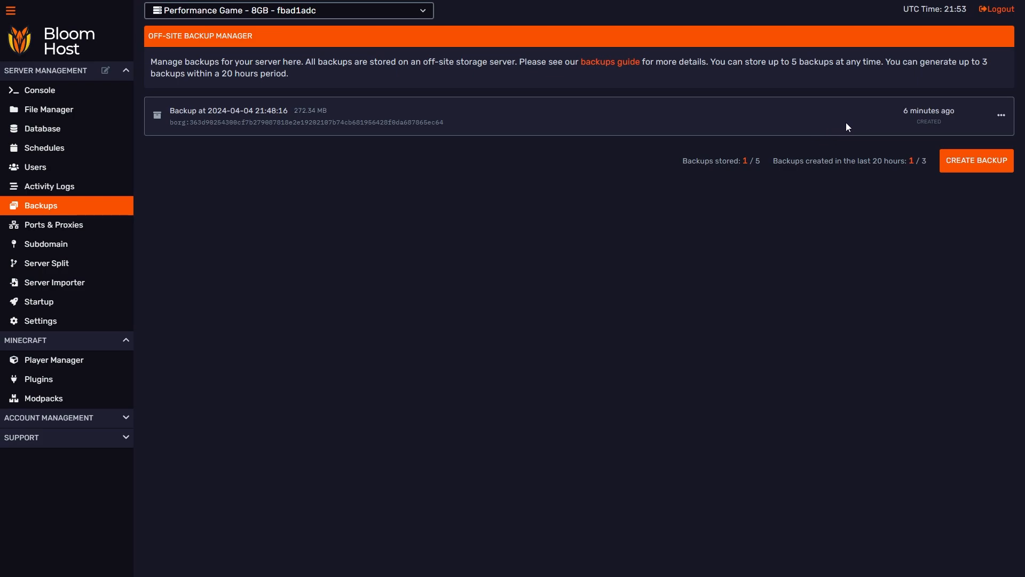
{"action": "left_click", "coordinate": [1001, 117]}
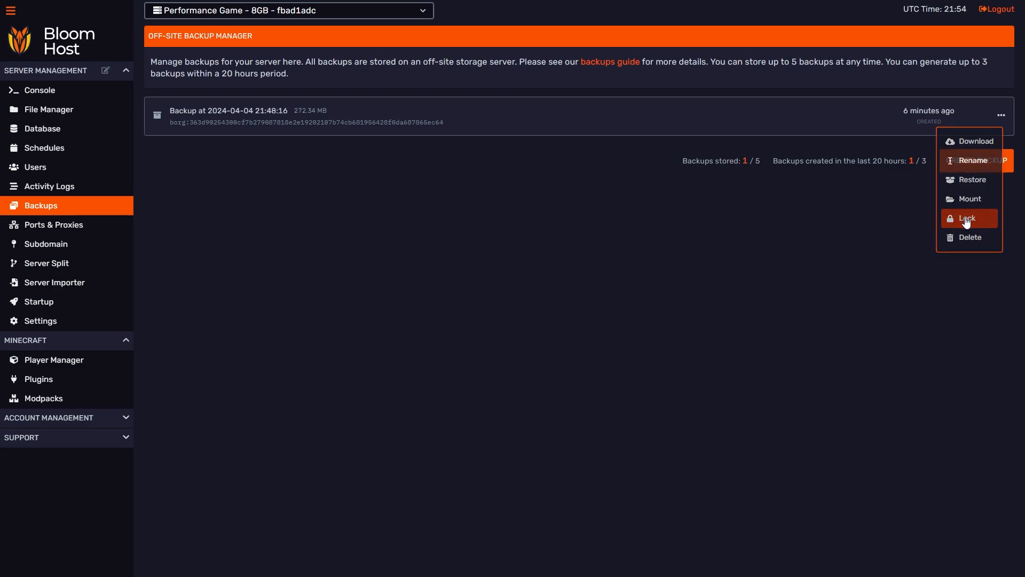
{"action": "left_click", "coordinate": [967, 219]}
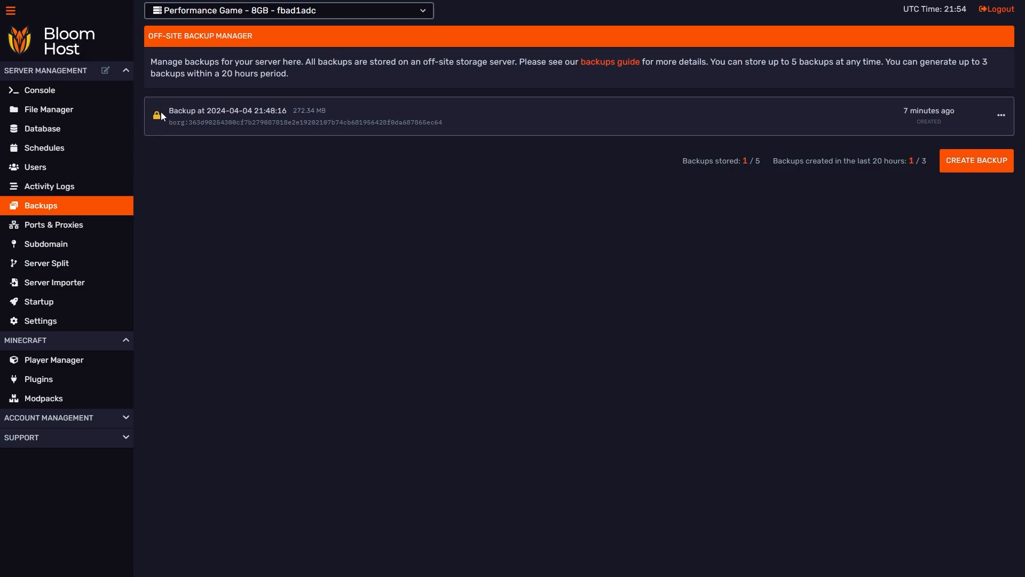
Unlock the stored backup so it can be deleted again.
{"action": "left_click", "coordinate": [1001, 115]}
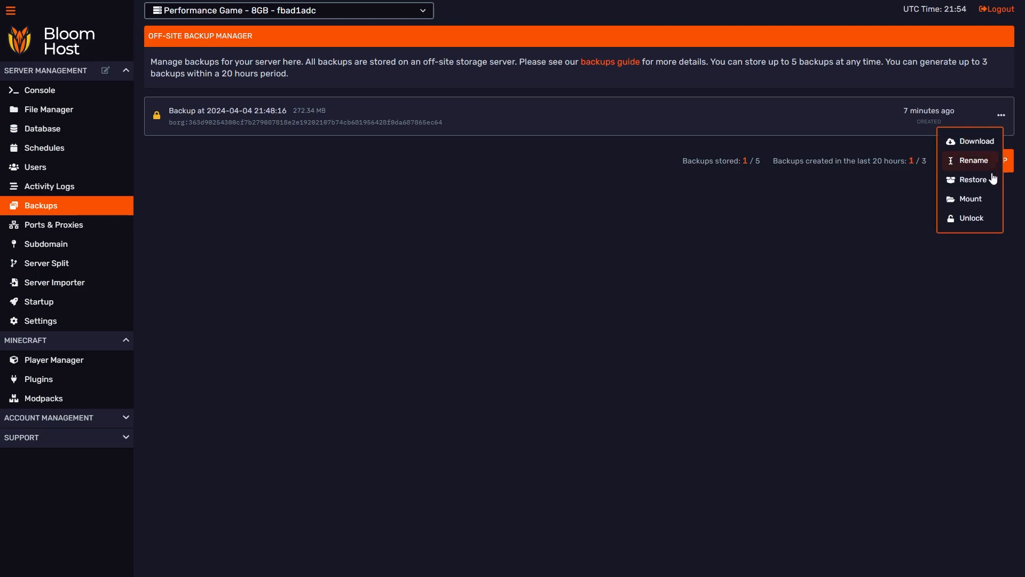
{"action": "left_click", "coordinate": [970, 220]}
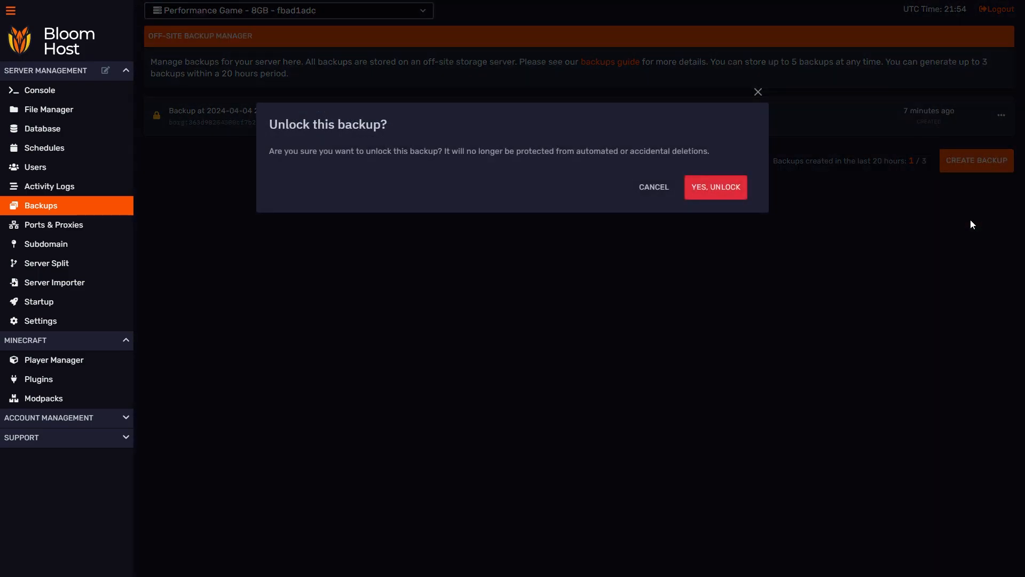
{"action": "left_click", "coordinate": [716, 190]}
Restore the stored backup with all files and folders removed first and e-mail notification on completion enabled.
{"action": "left_click", "coordinate": [1001, 116]}
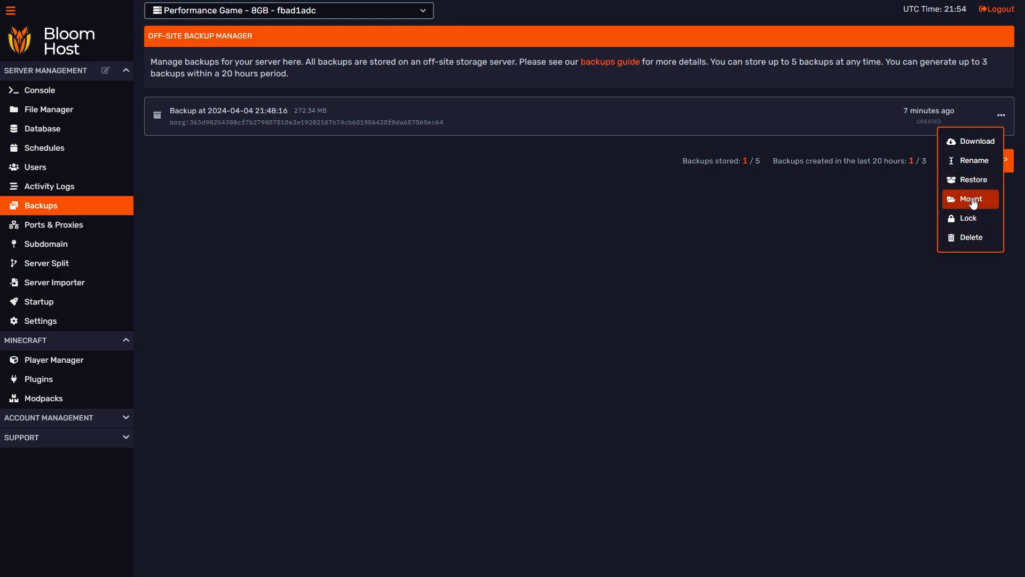
{"action": "left_click", "coordinate": [971, 179]}
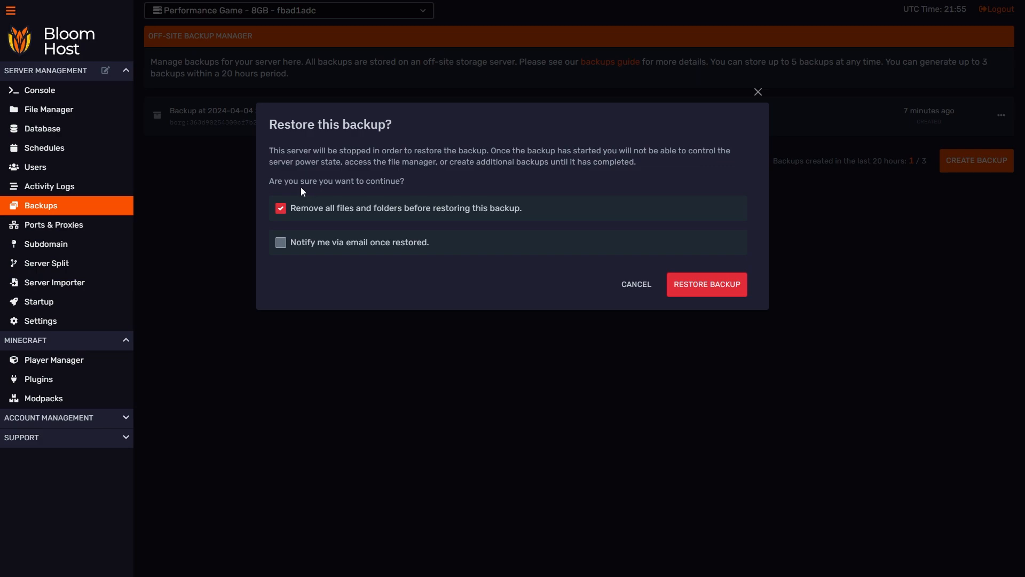
{"action": "left_click", "coordinate": [281, 250]}
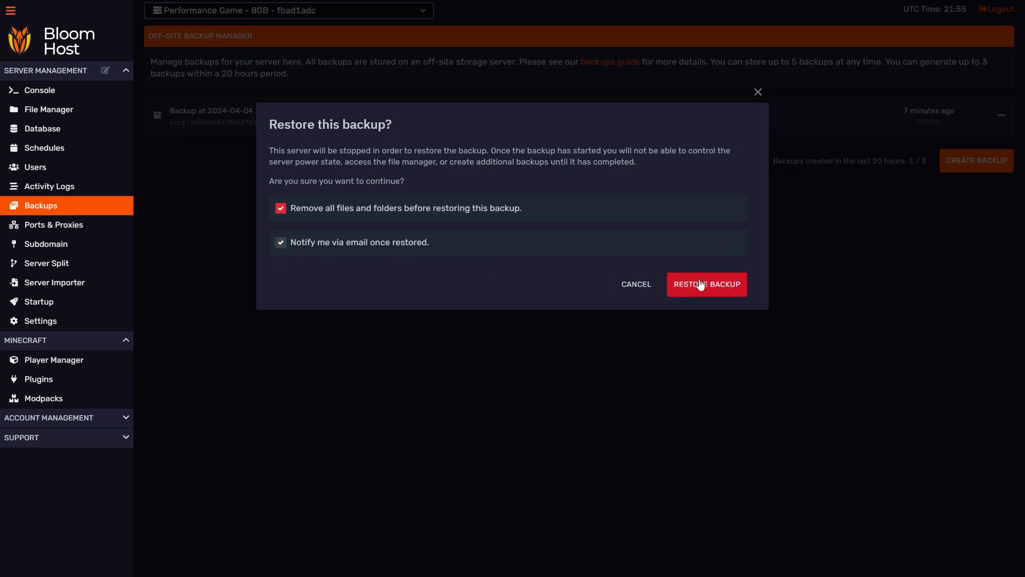
{"action": "left_click", "coordinate": [717, 282]}
Mount the stored backup on the server at the path /backup.
{"action": "left_click", "coordinate": [1000, 115]}
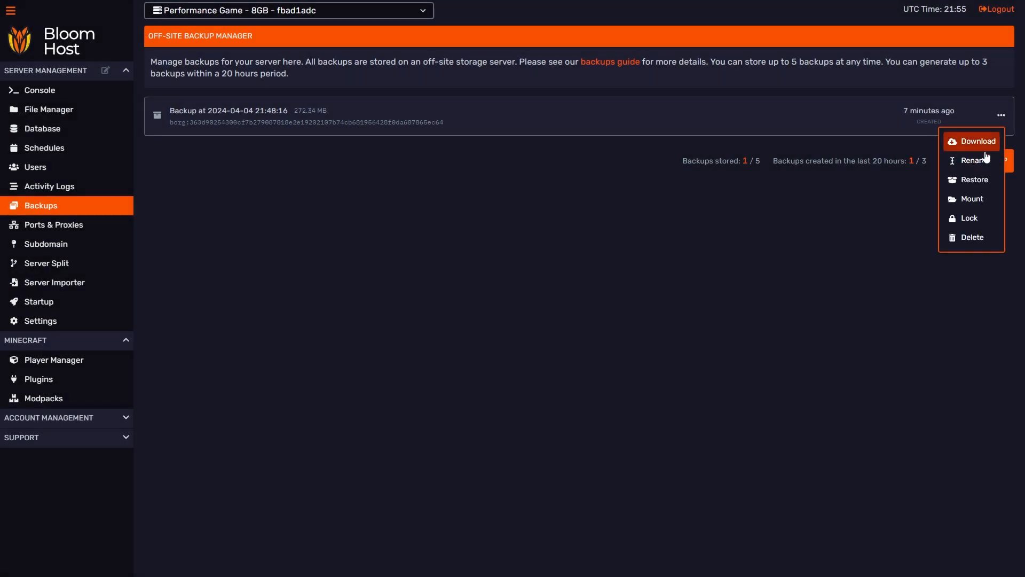
{"action": "left_click", "coordinate": [973, 201]}
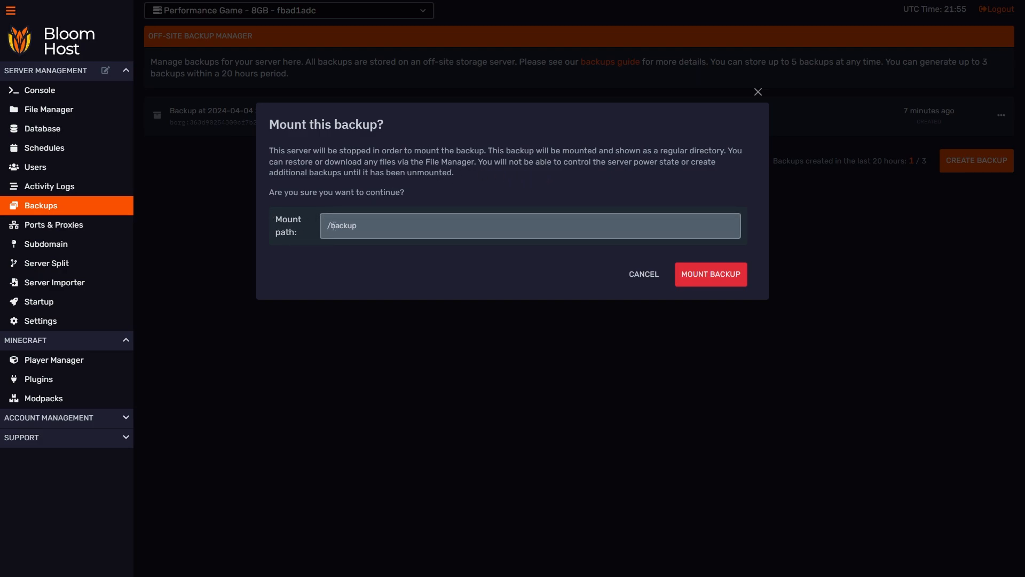
{"action": "left_click_drag", "start_coordinate": [327, 224], "coordinate": [360, 226]}
{"action": "left_click", "coordinate": [368, 227]}
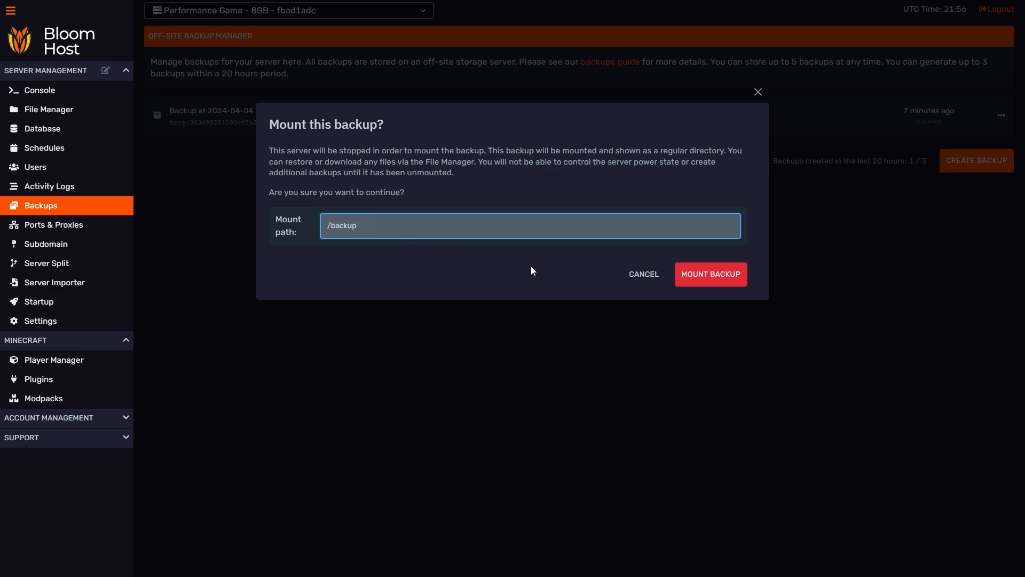
{"action": "left_click", "coordinate": [712, 276]}
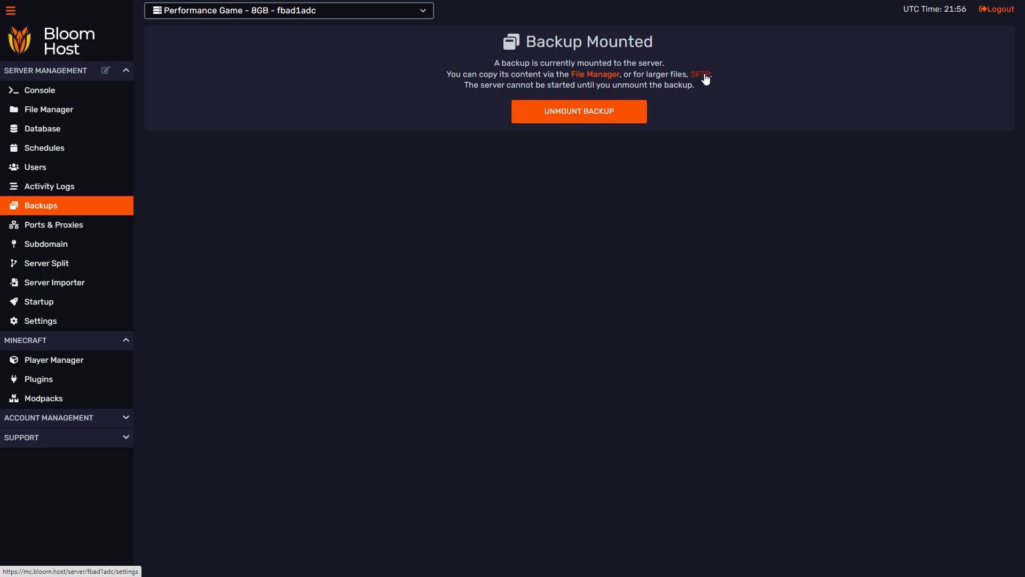
Browse the mounted backup folder in the file manager and view the actions available for its eula.txt file.
{"action": "left_click", "coordinate": [38, 111]}
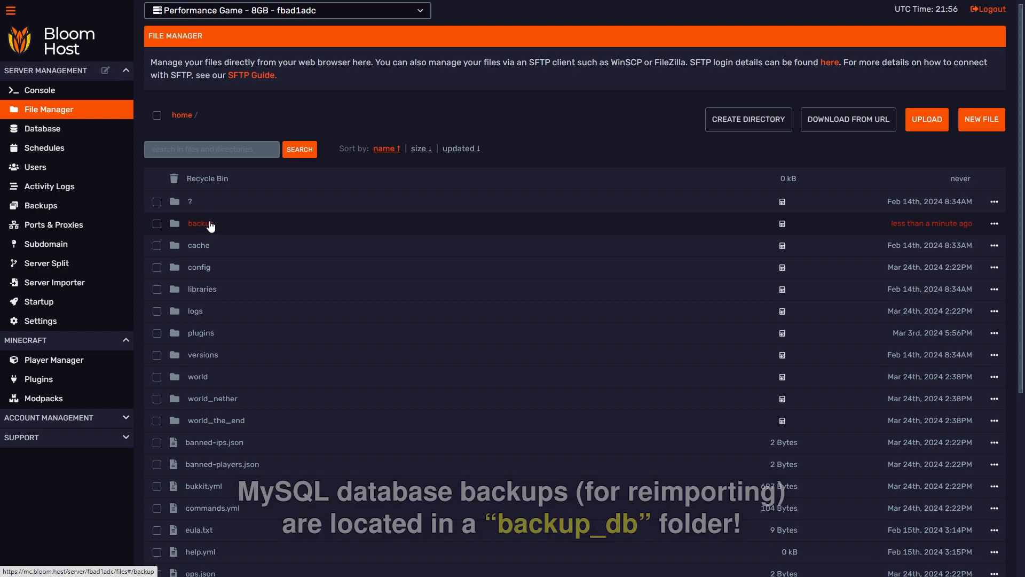
{"action": "left_click", "coordinate": [212, 224]}
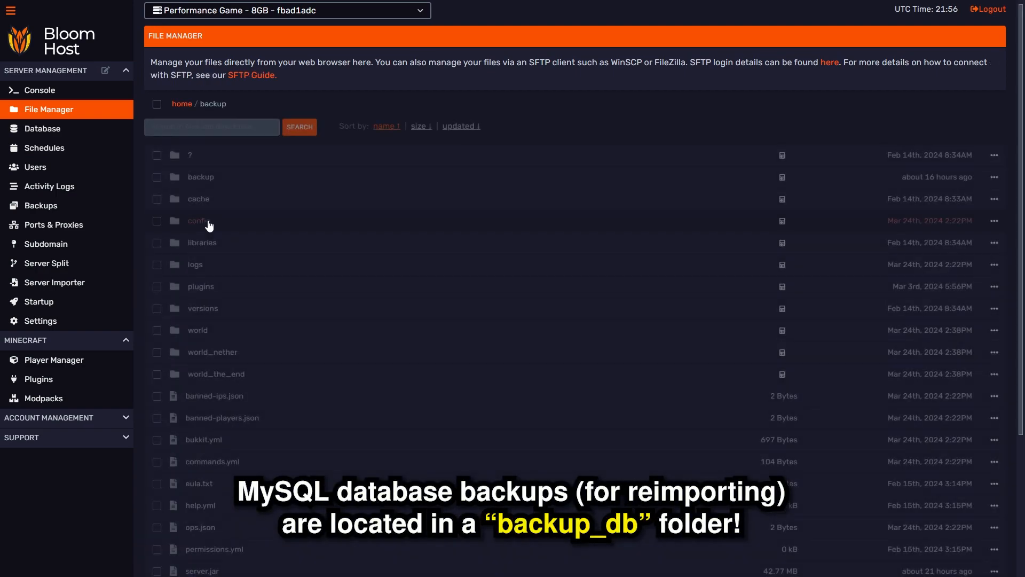
{"action": "left_click_drag", "start_coordinate": [1021, 102], "coordinate": [1023, 80]}
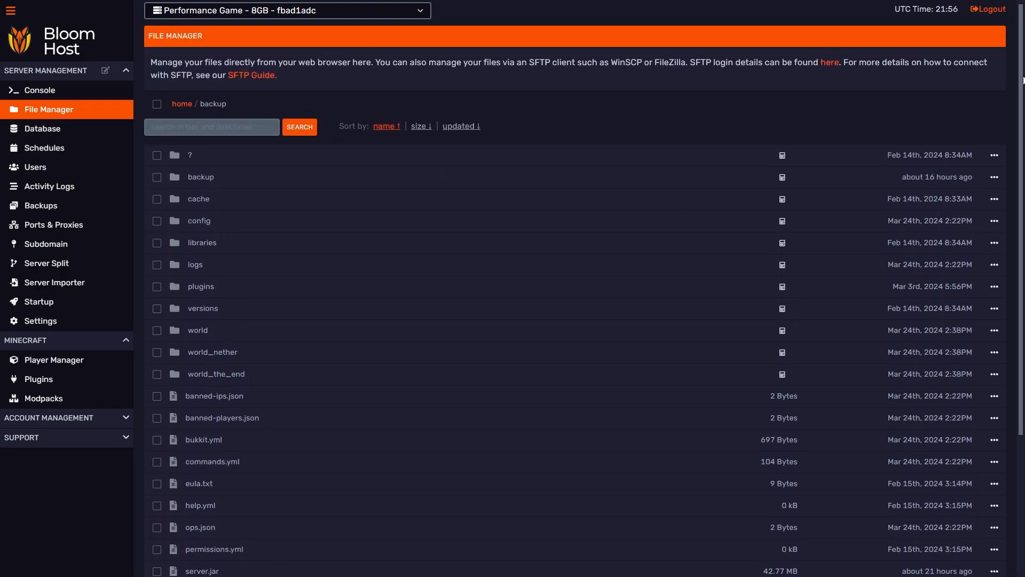
{"action": "scroll", "coordinate": [540, 279], "scroll_direction": "down", "scroll_amount": 3}
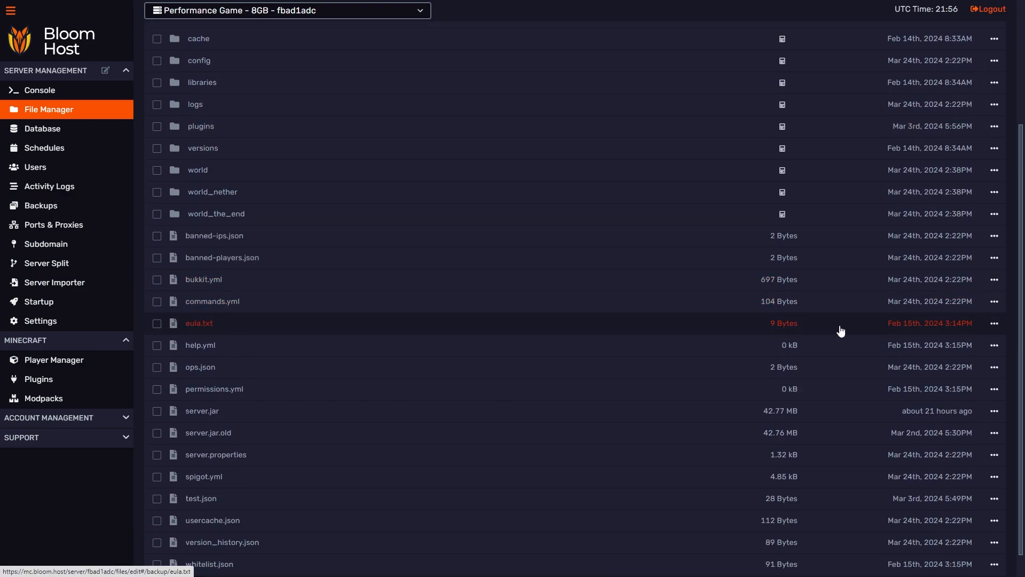
{"action": "left_click", "coordinate": [994, 324]}
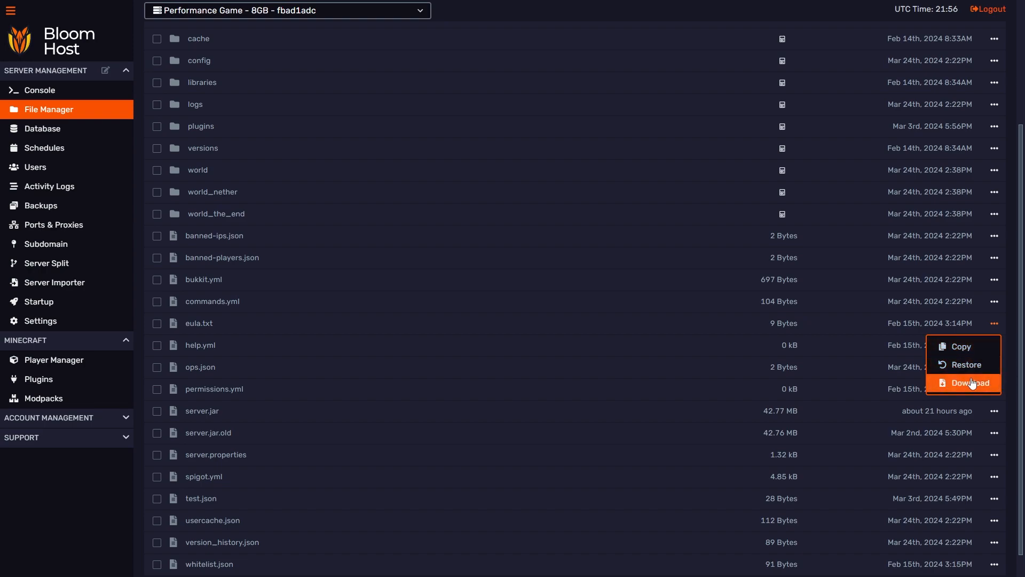
{"action": "left_click", "coordinate": [994, 323]}
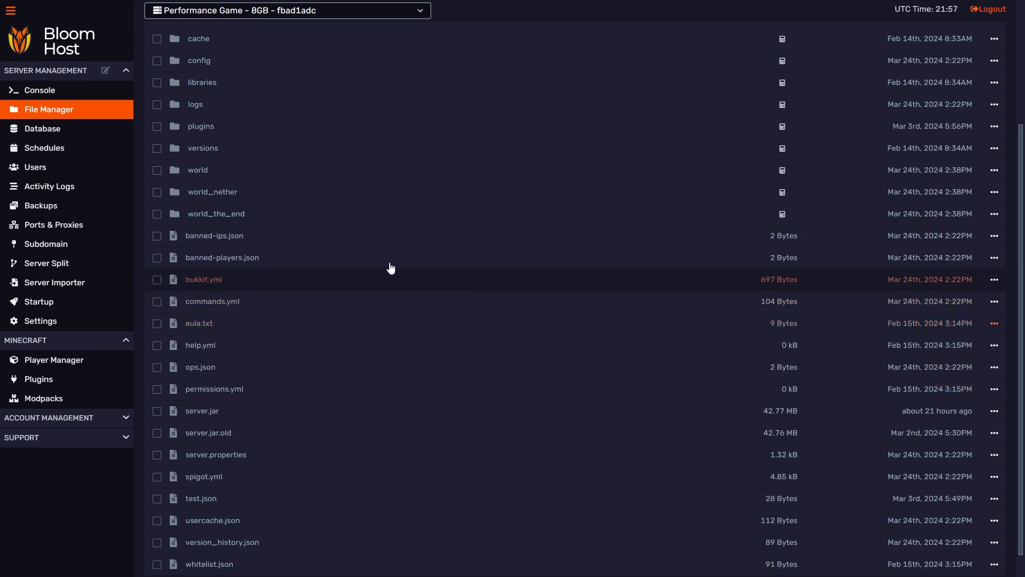
Return to the backup manager and unmount the backup from the server.
{"action": "left_click", "coordinate": [80, 205]}
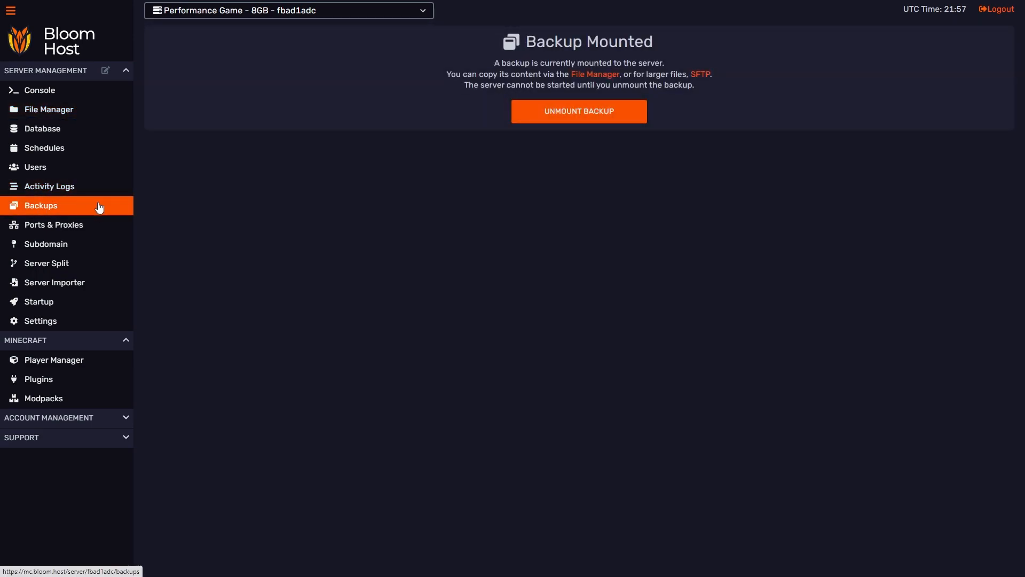
{"action": "left_click", "coordinate": [578, 114]}
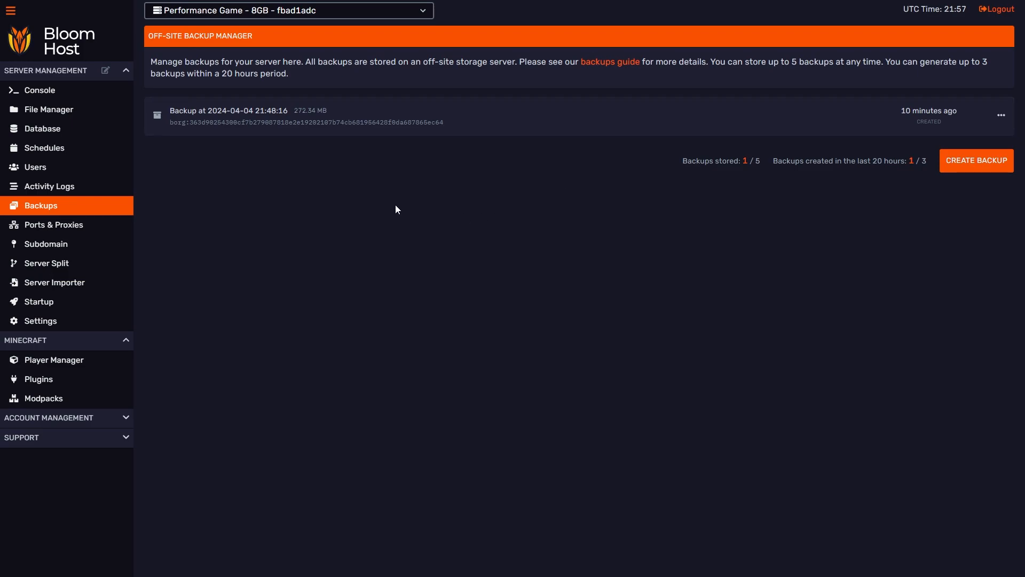